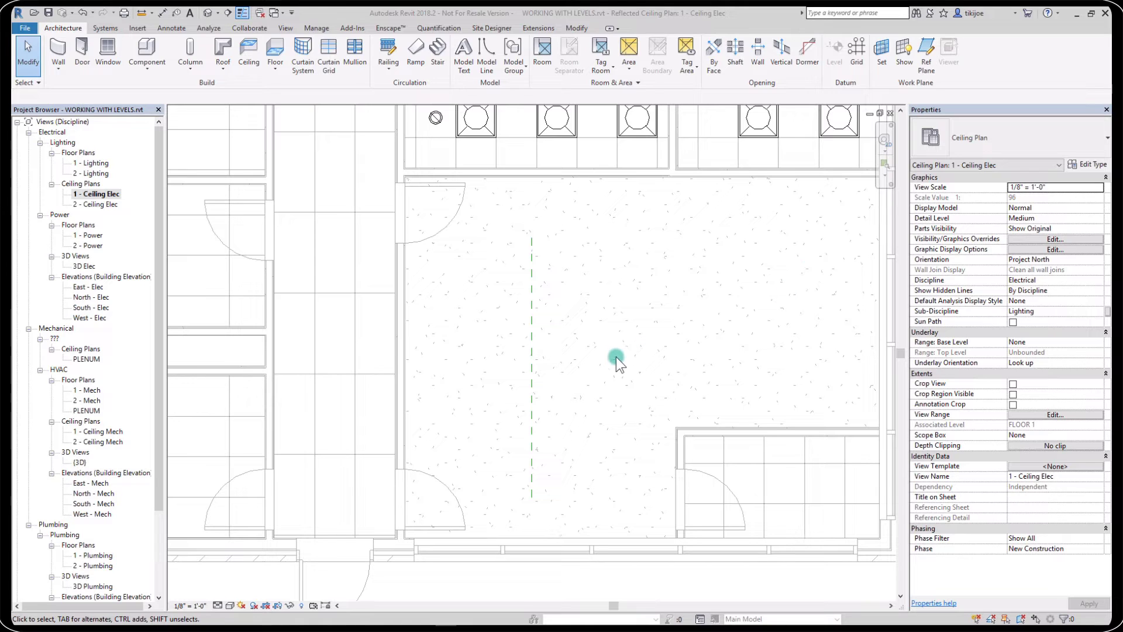
# Step: Inspect the CENTER OF KITCHEN reference plane in the ceiling plan by selecting and deselecting it
pyautogui.click(534, 339)
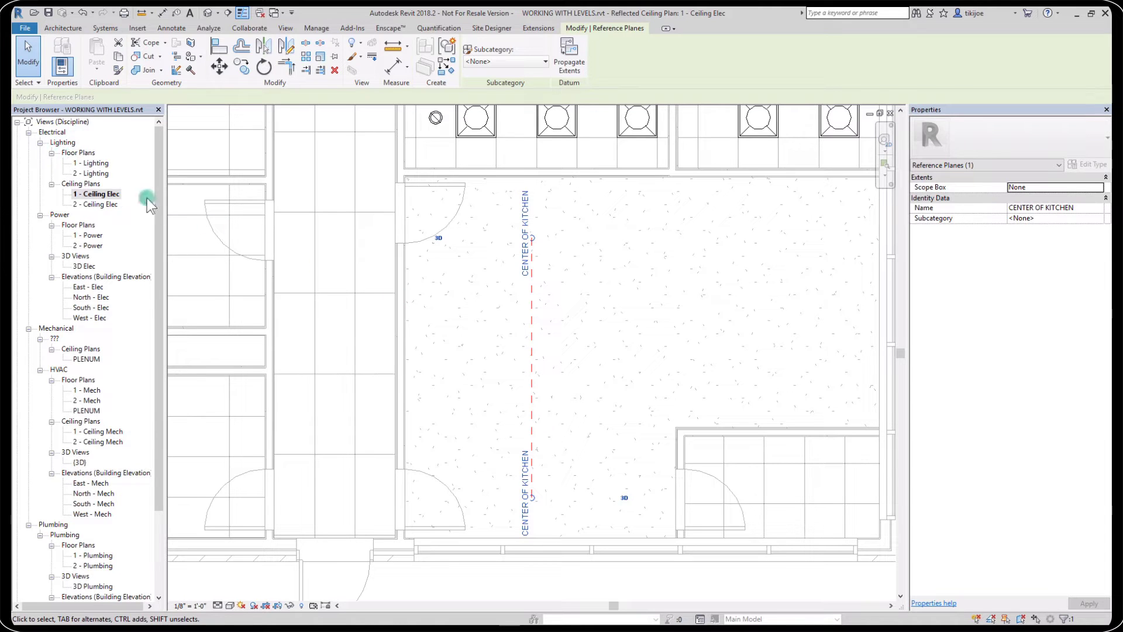
pyautogui.click(590, 345)
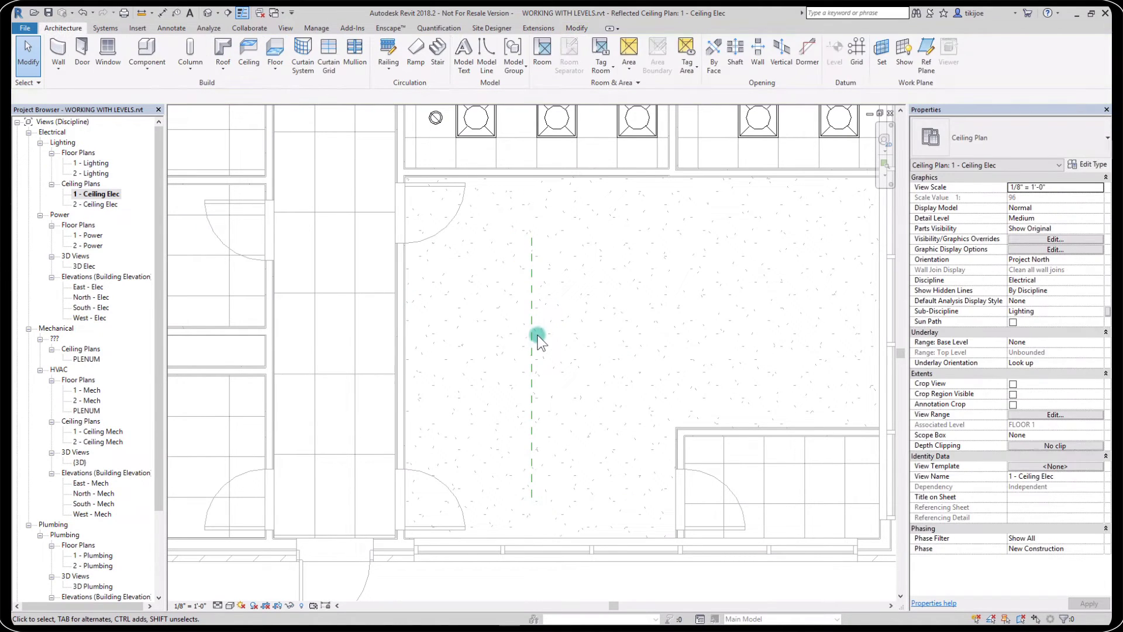
pyautogui.click(537, 336)
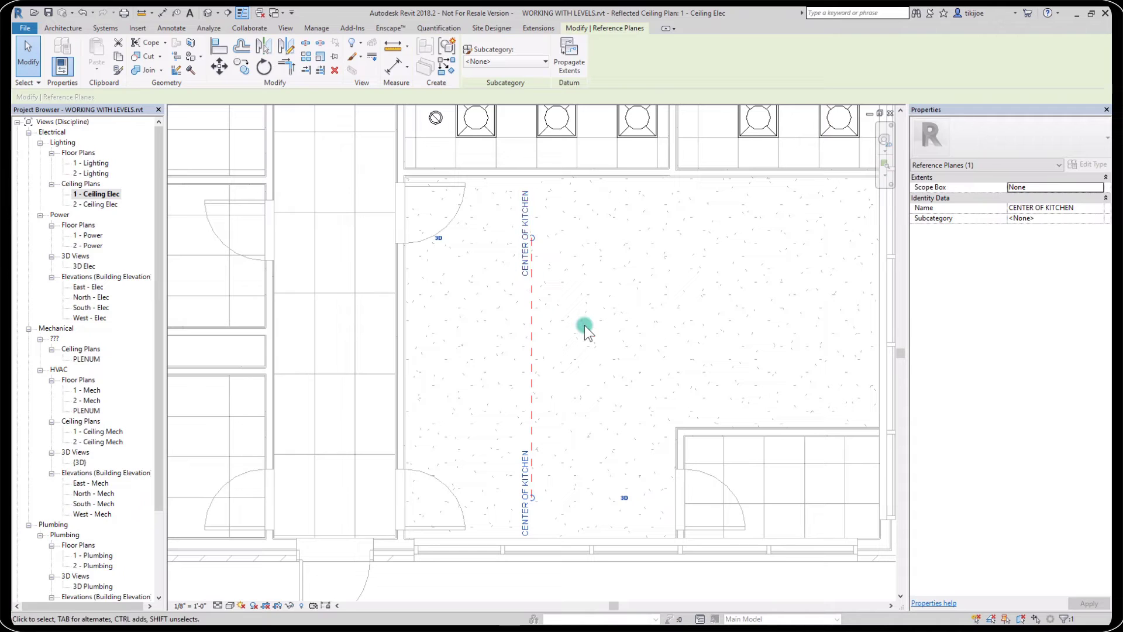
pyautogui.click(585, 325)
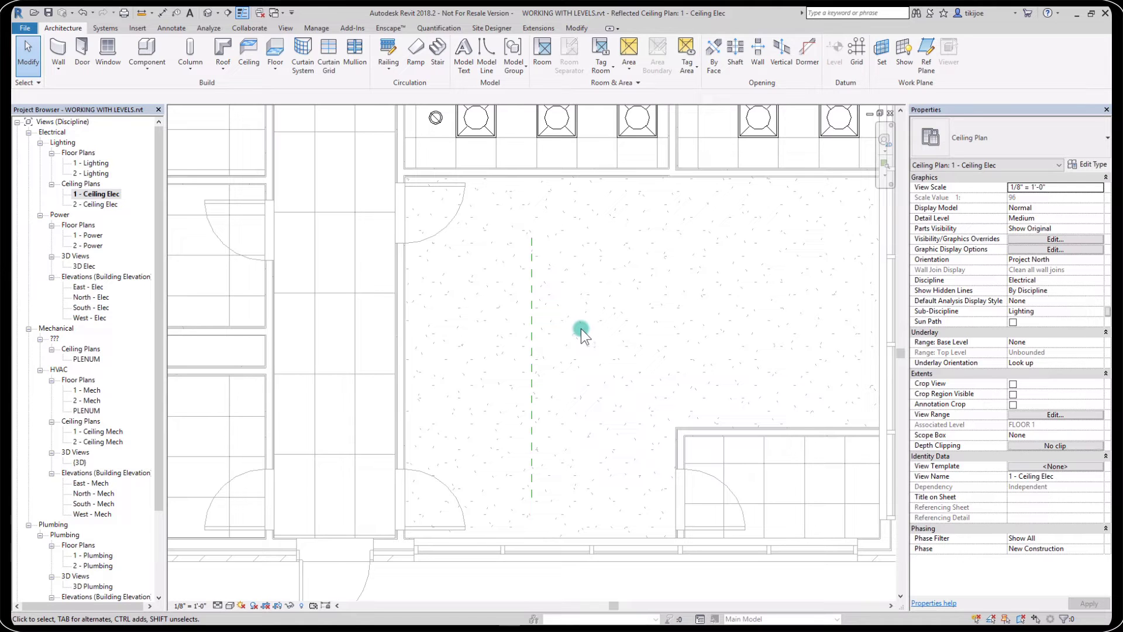
pyautogui.click(209, 14)
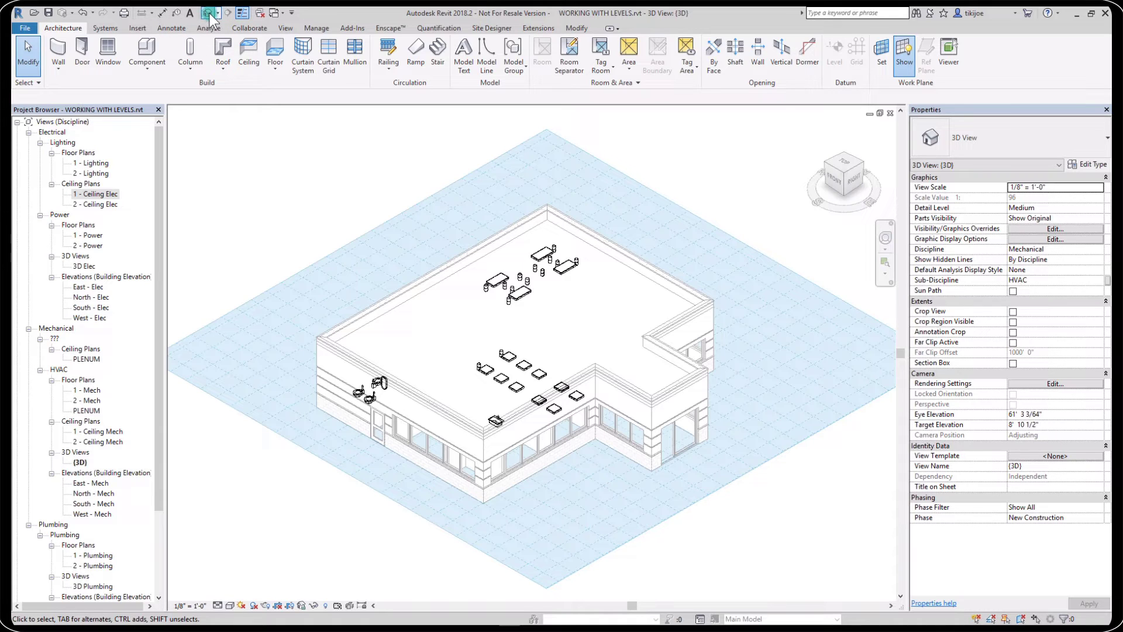
pyautogui.click(898, 65)
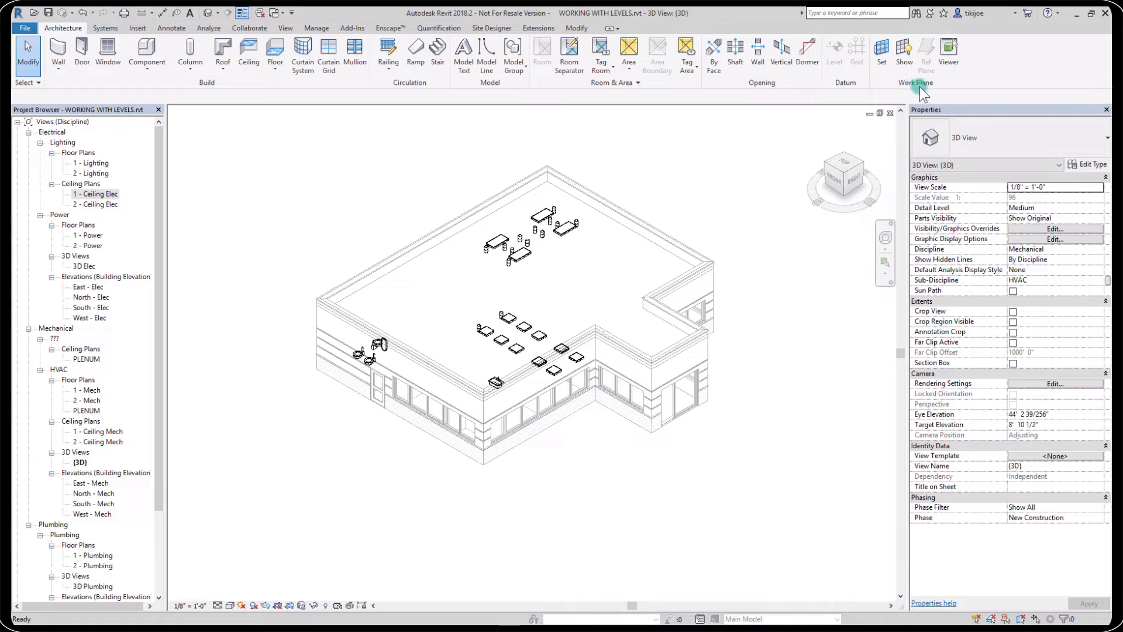
pyautogui.click(904, 52)
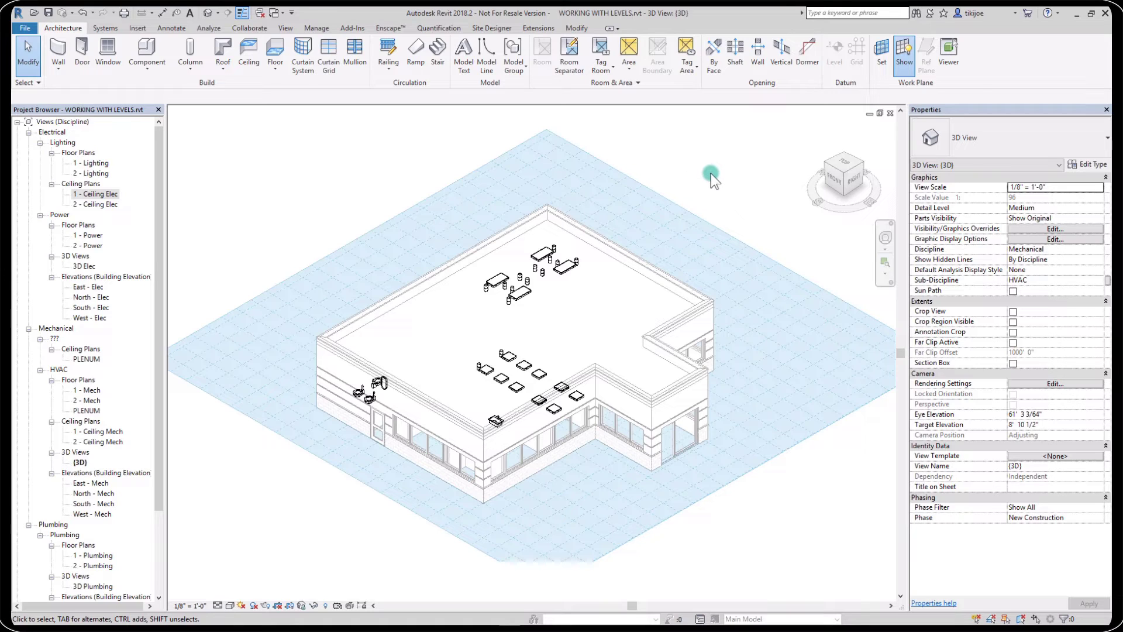
pyautogui.click(880, 69)
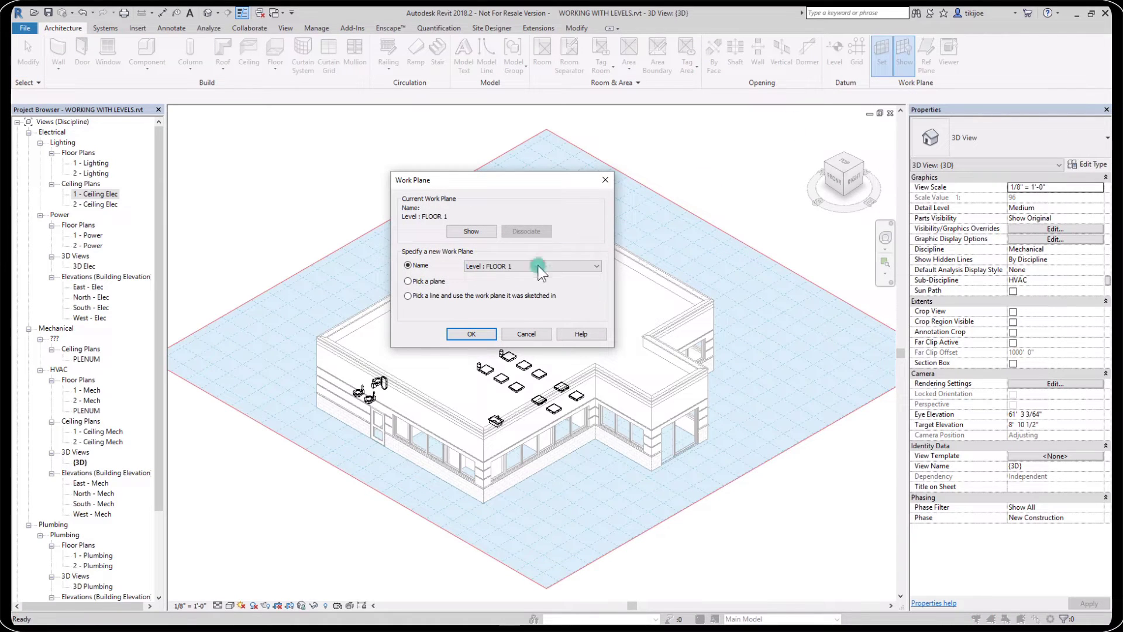
# Step: Set the active work plane to Reference Plane : CENTER OF KITCHEN
pyautogui.click(539, 265)
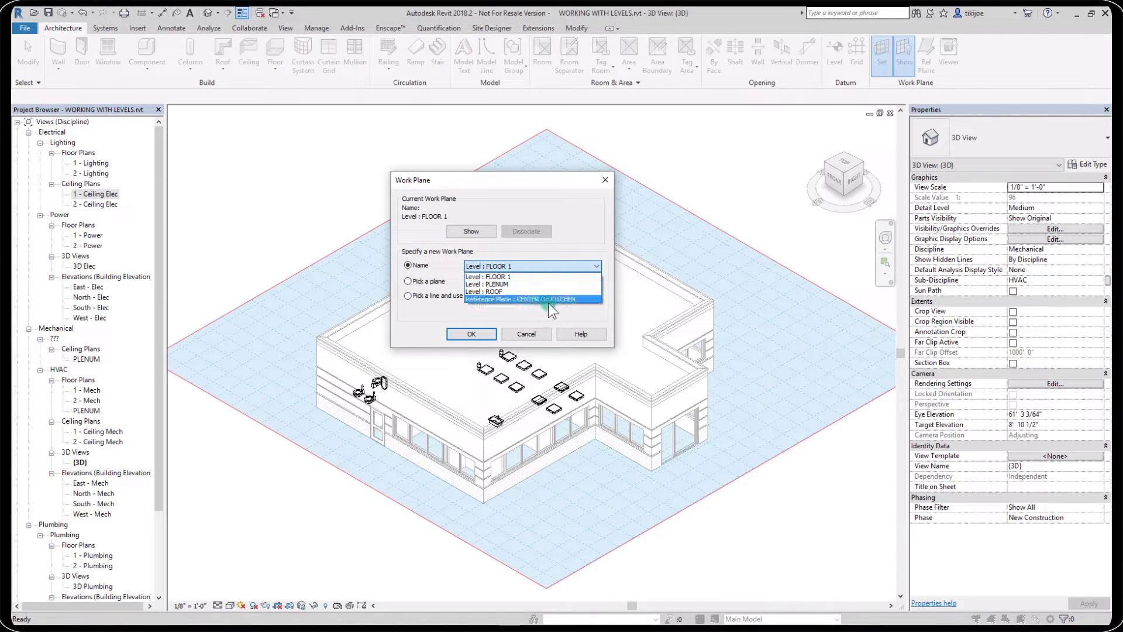
pyautogui.click(533, 299)
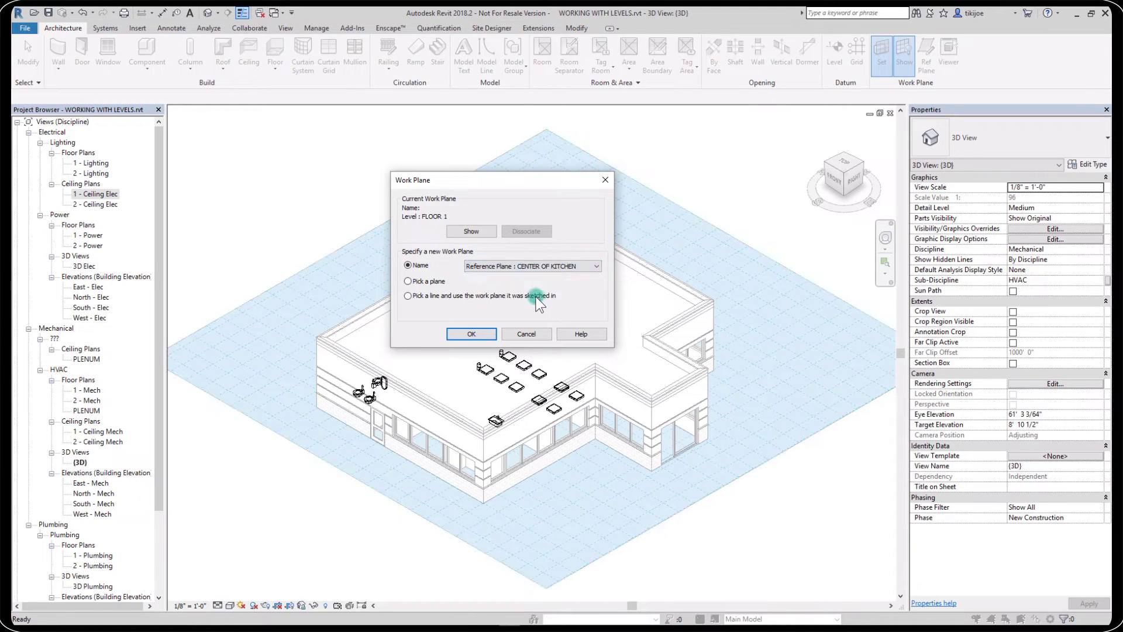
pyautogui.click(475, 333)
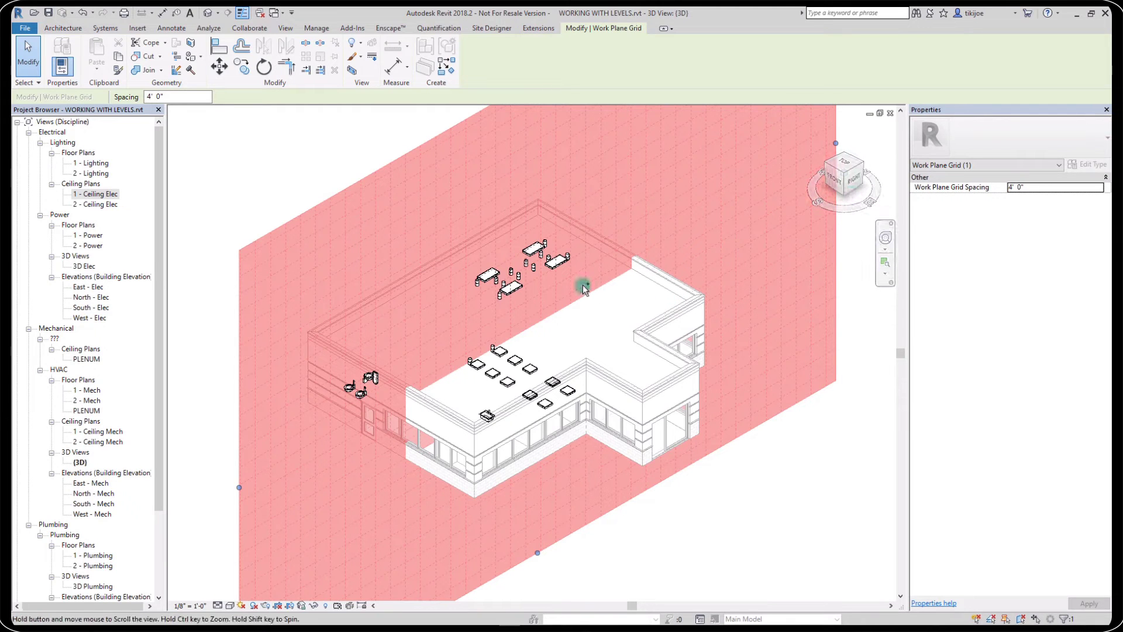
# Step: Orbit to inspect the vertical kitchen work plane, then turn off the work-plane grid display
pyautogui.moveTo(584, 288)
pyautogui.keyDown('shift'); pyautogui.mouseDown(button='middle')
pyautogui.moveTo(606, 323)
pyautogui.moveTo(622, 318)
pyautogui.moveTo(632, 458)
pyautogui.moveTo(663, 534)
pyautogui.mouseUp(button='middle'); pyautogui.keyUp('shift')
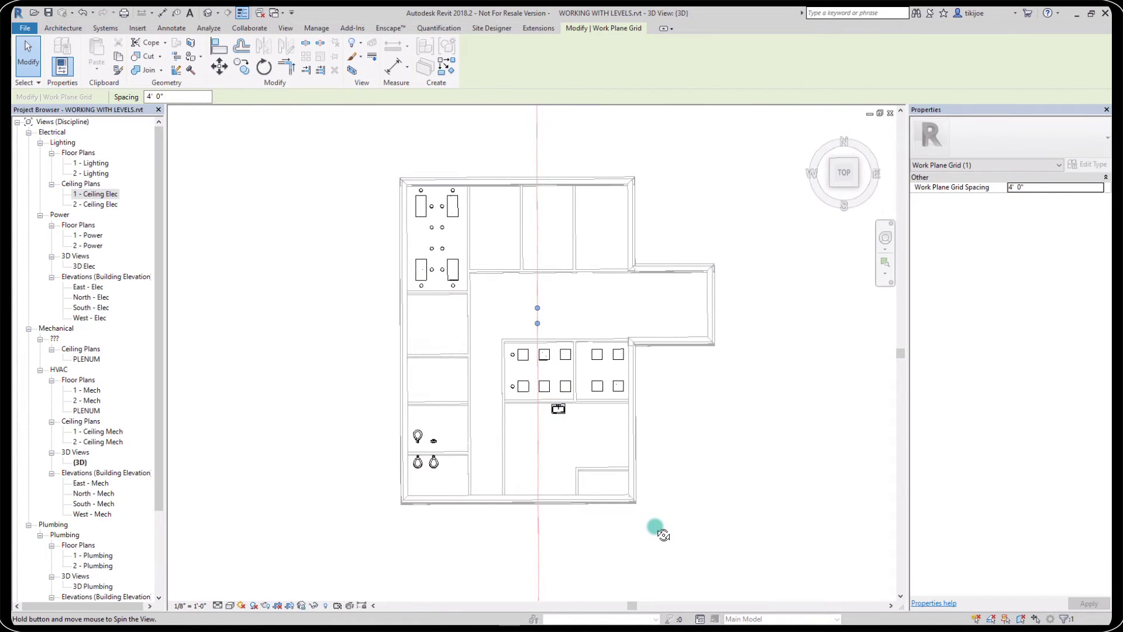
pyautogui.moveTo(663, 535)
pyautogui.keyDown('shift'); pyautogui.mouseDown(button='middle')
pyautogui.moveTo(614, 514)
pyautogui.moveTo(516, 433)
pyautogui.moveTo(489, 386)
pyautogui.mouseUp(button='middle'); pyautogui.keyUp('shift')
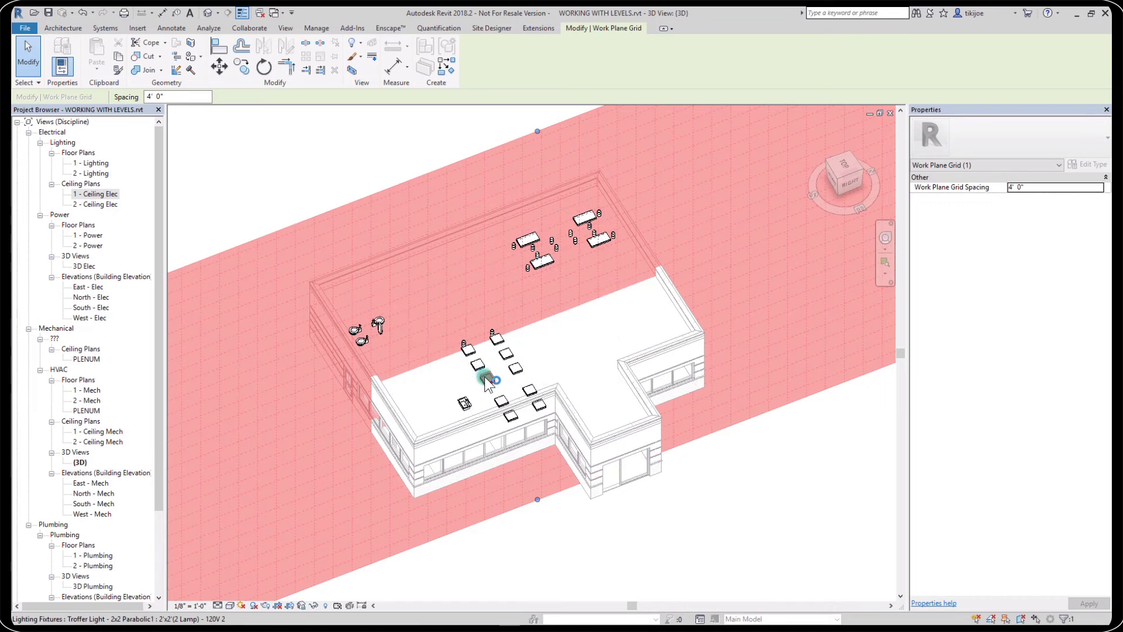
pyautogui.click(377, 108)
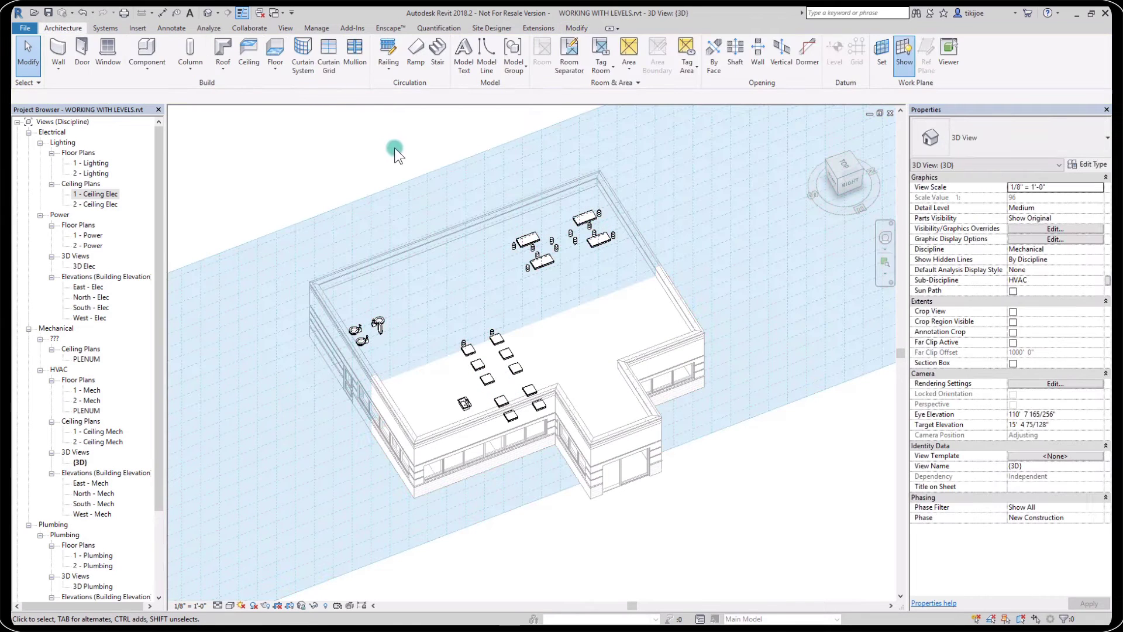
pyautogui.click(906, 55)
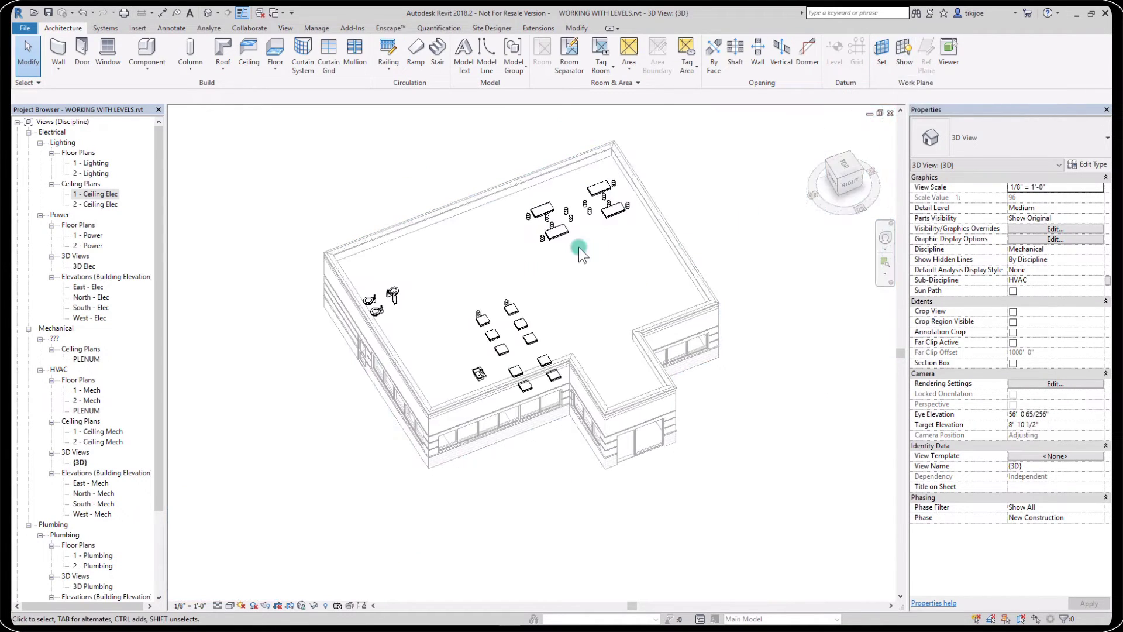
pyautogui.moveTo(574, 249); pyautogui.dragTo(621, 286, button='middle')
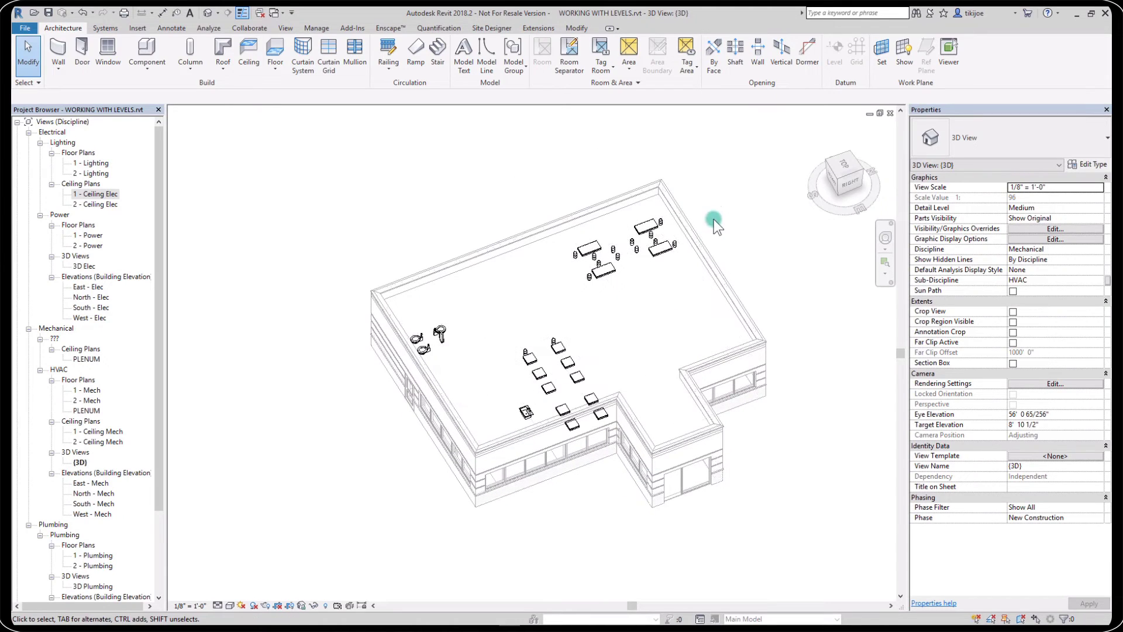
pyautogui.moveTo(718, 212); pyautogui.dragTo(716, 223, button='middle')
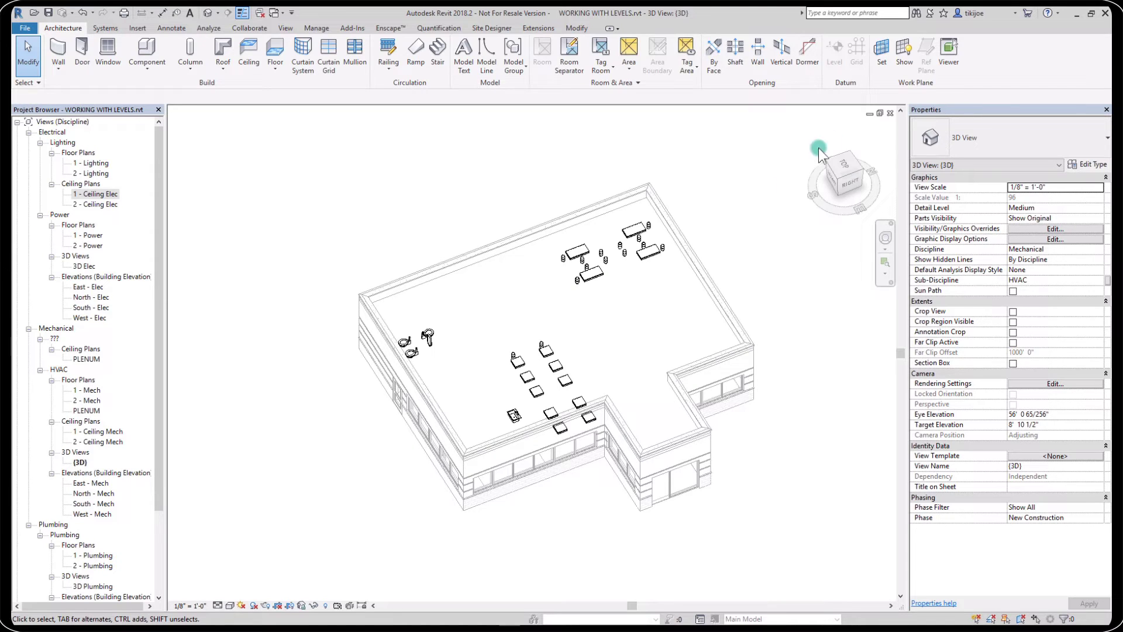
# Step: Preview the CENTER OF KITCHEN plane in the Workplane Viewer from a 3D corner, then close it
pyautogui.click(951, 62)
pyautogui.moveTo(417, 137); pyautogui.dragTo(936, 63)
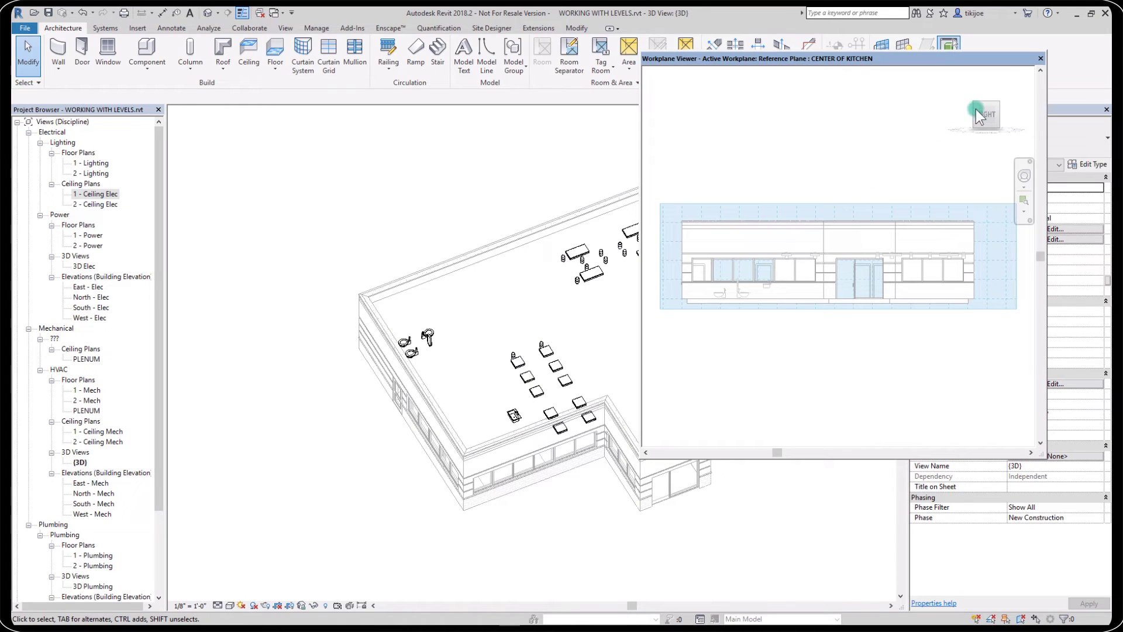
pyautogui.click(974, 104)
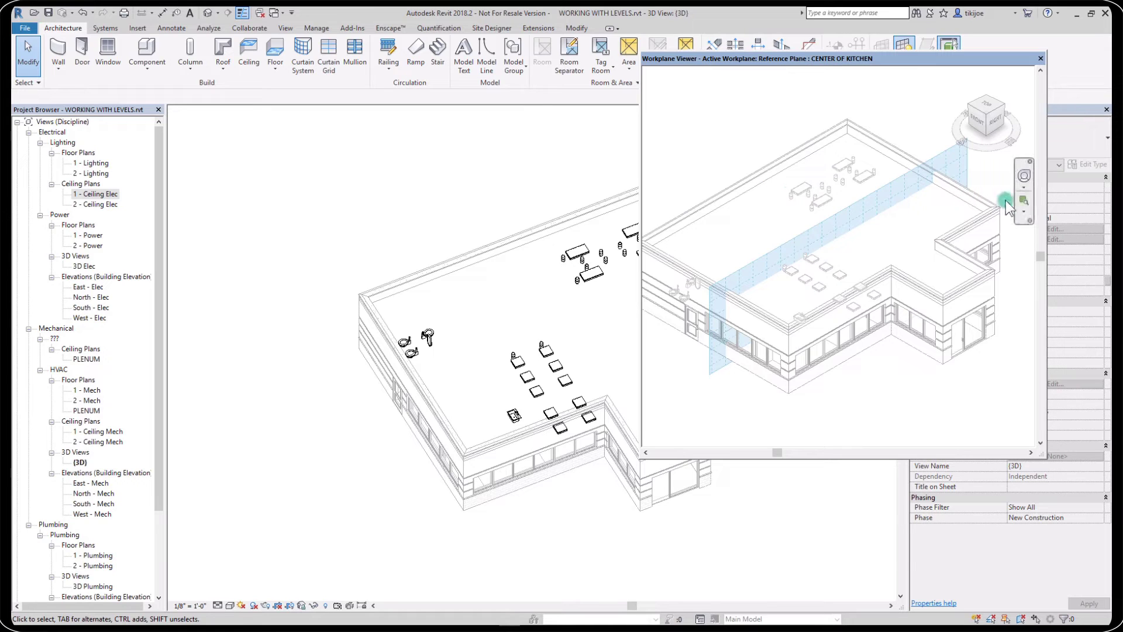
pyautogui.click(1024, 187)
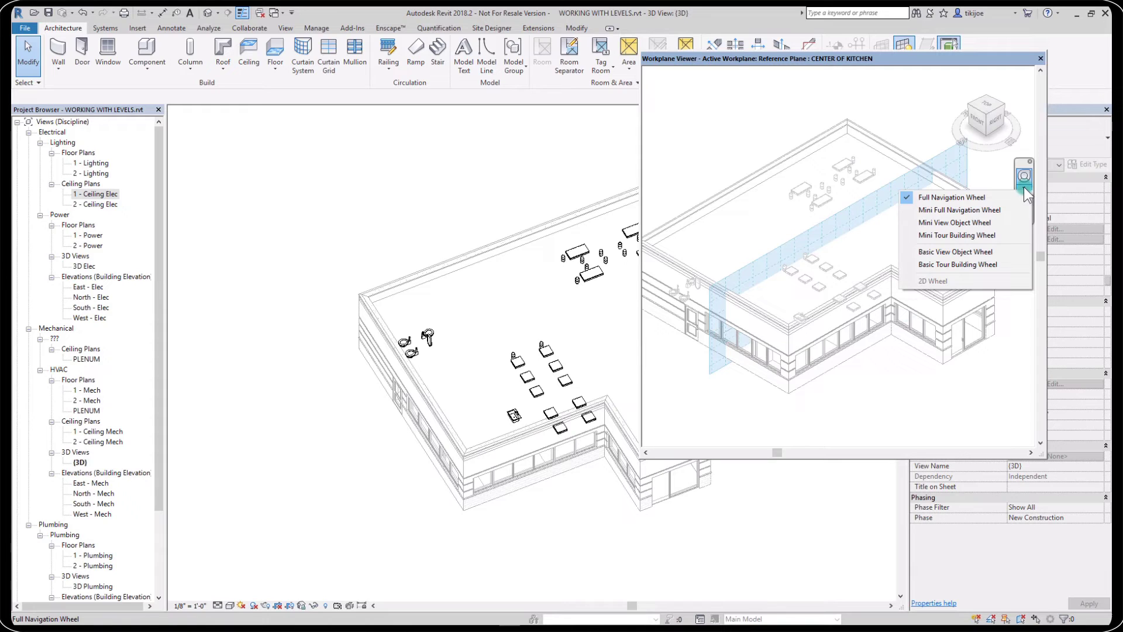
pyautogui.click(936, 135)
pyautogui.click(1026, 210)
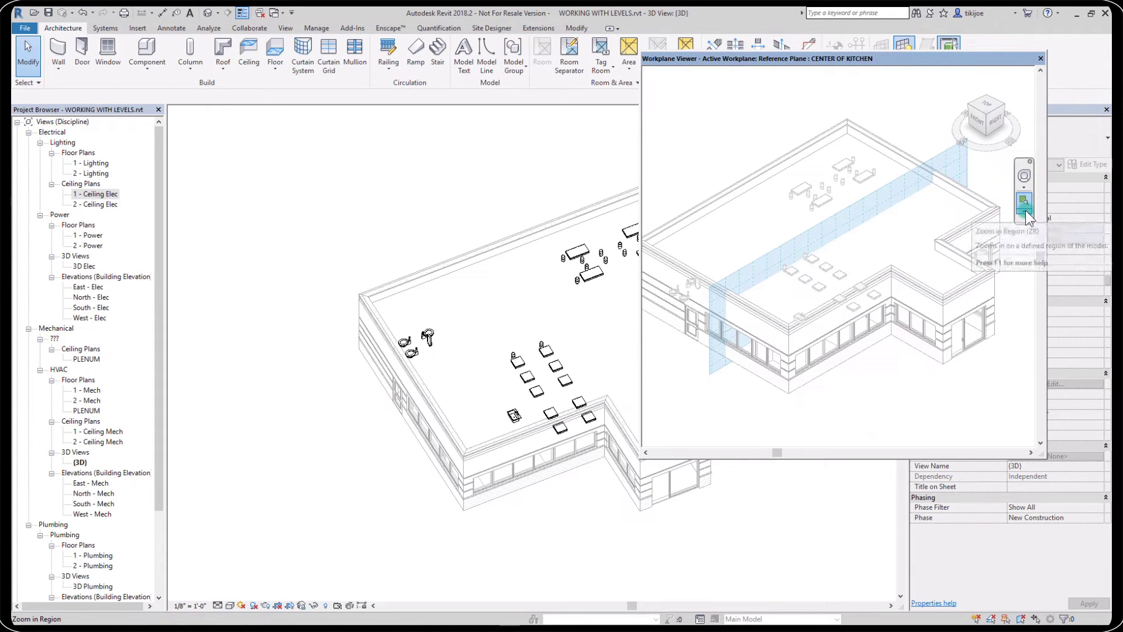
pyautogui.click(880, 107)
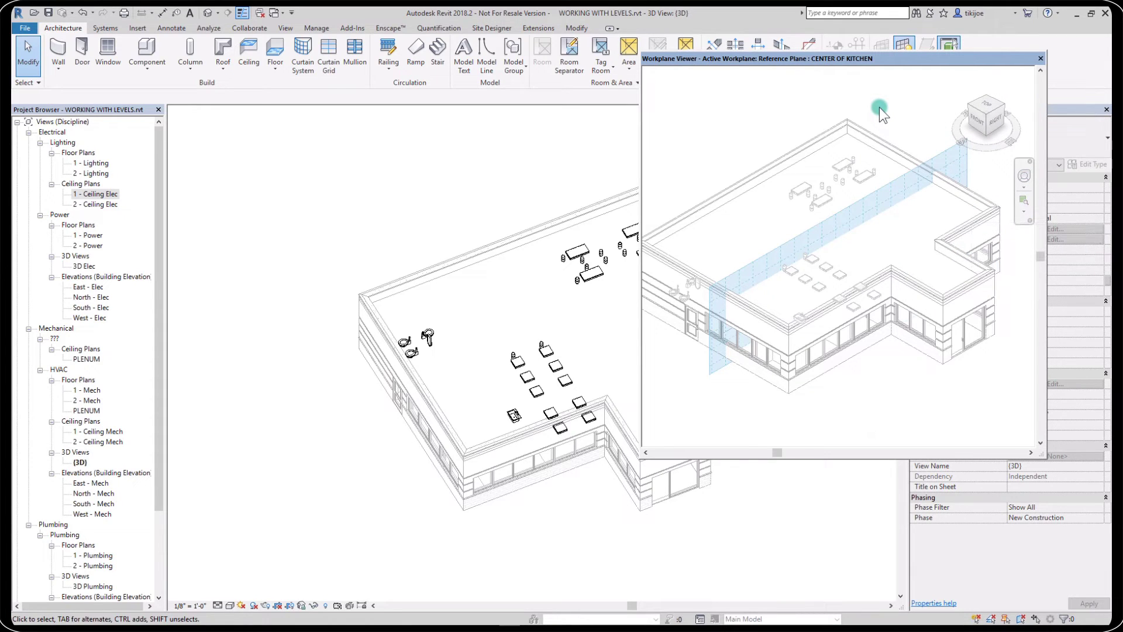
pyautogui.moveTo(873, 61); pyautogui.dragTo(854, 73)
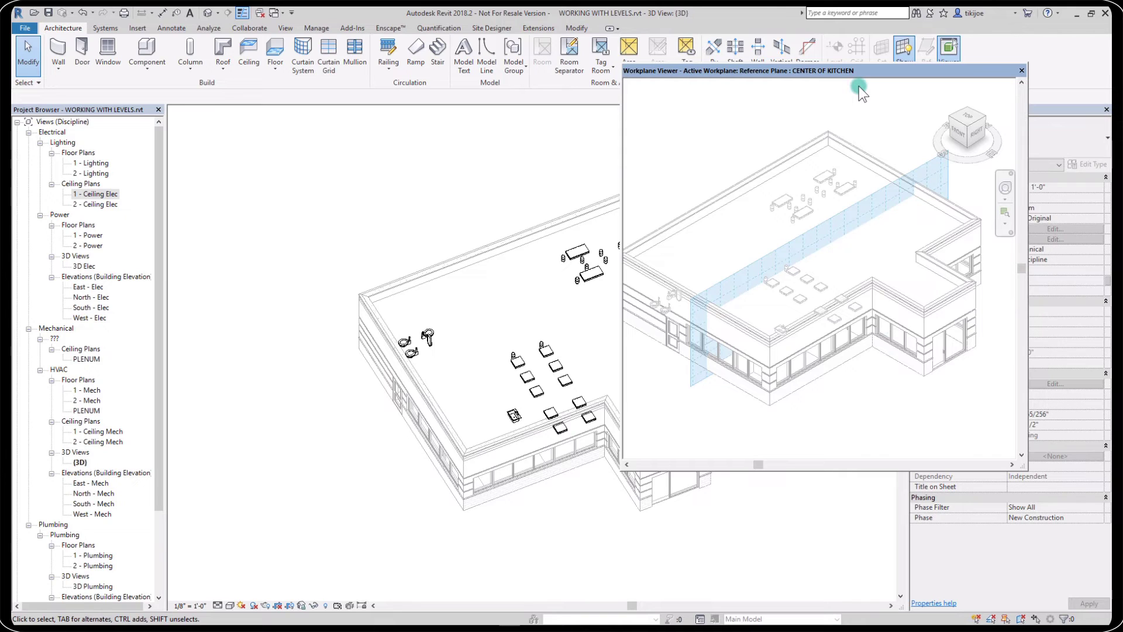
pyautogui.click(1023, 71)
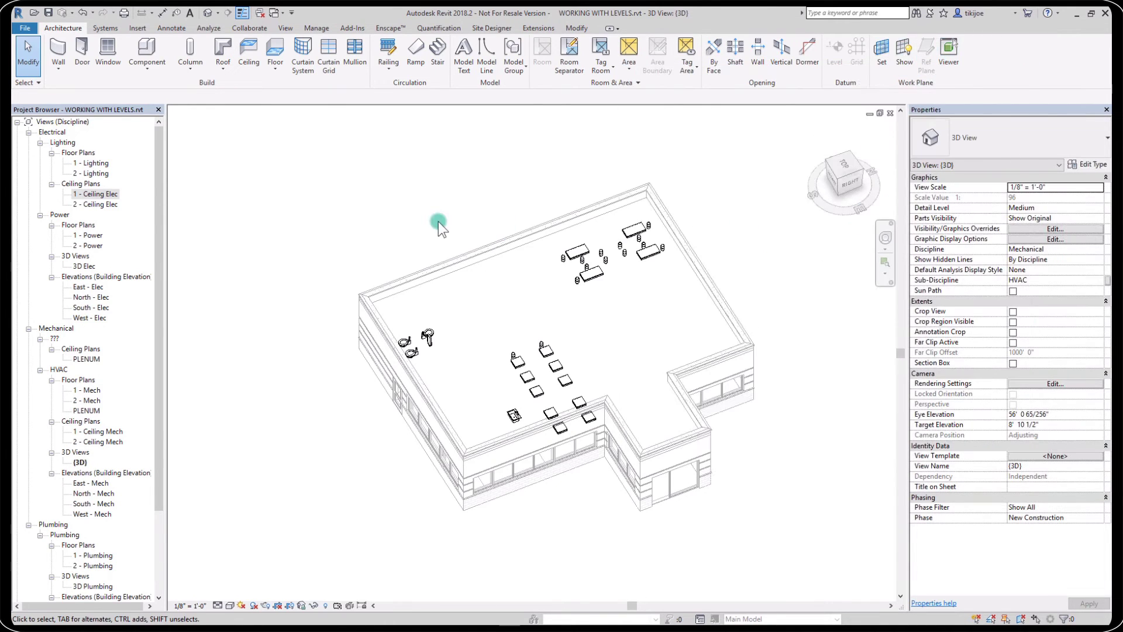
# Step: Reopen the 1 - Ceiling Elec plan and check the work plane settings without changing them
pyautogui.doubleClick(89, 196)
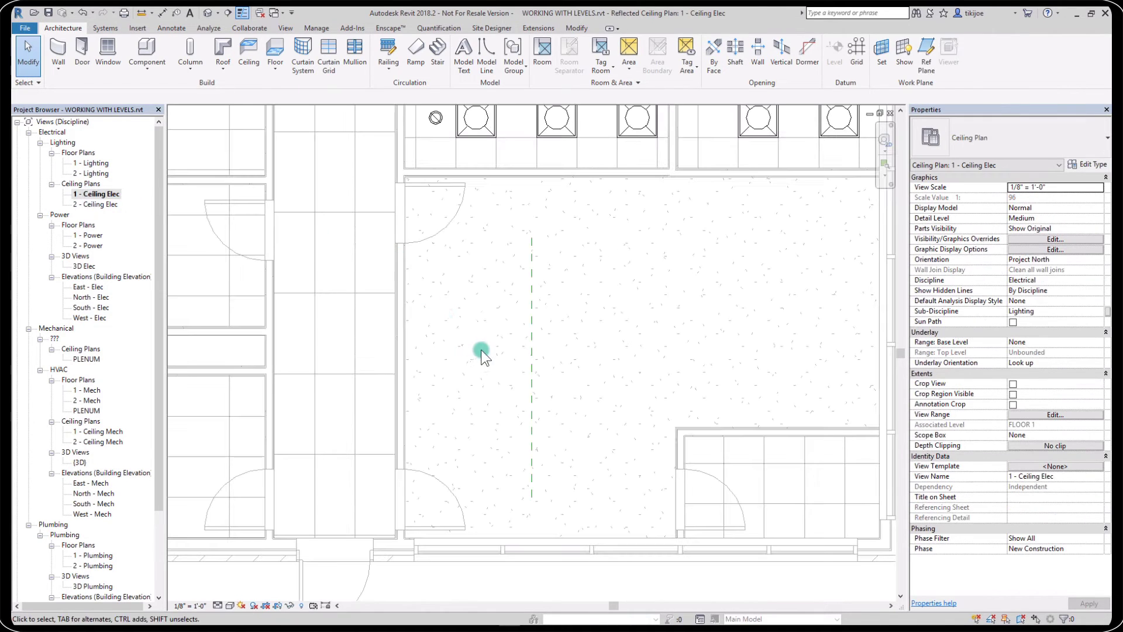
pyautogui.click(531, 339)
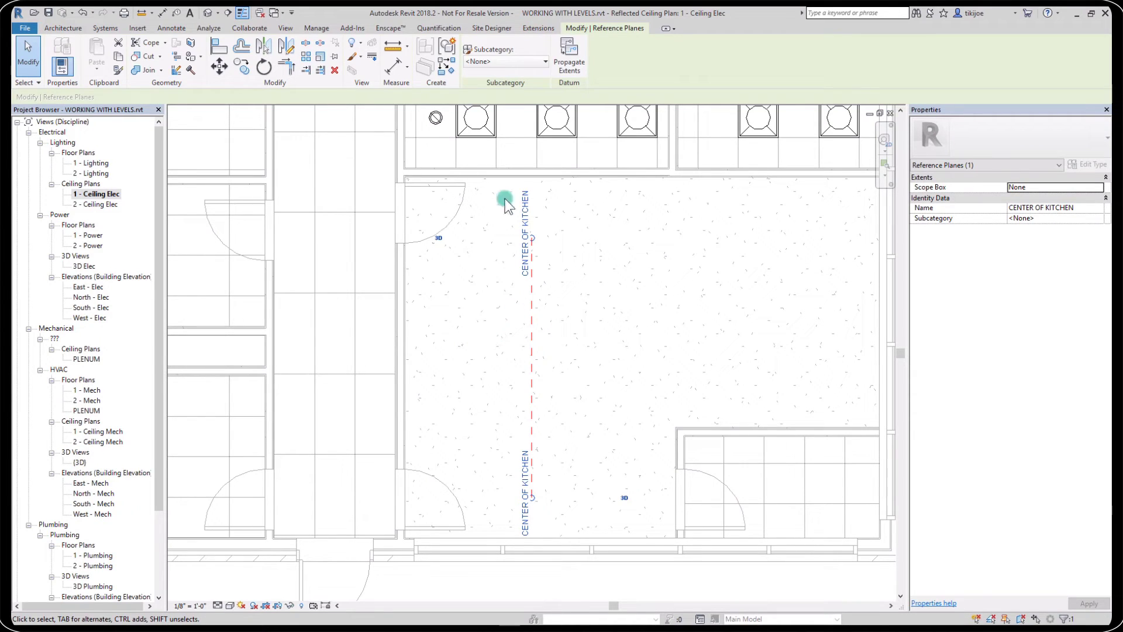
pyautogui.click(63, 29)
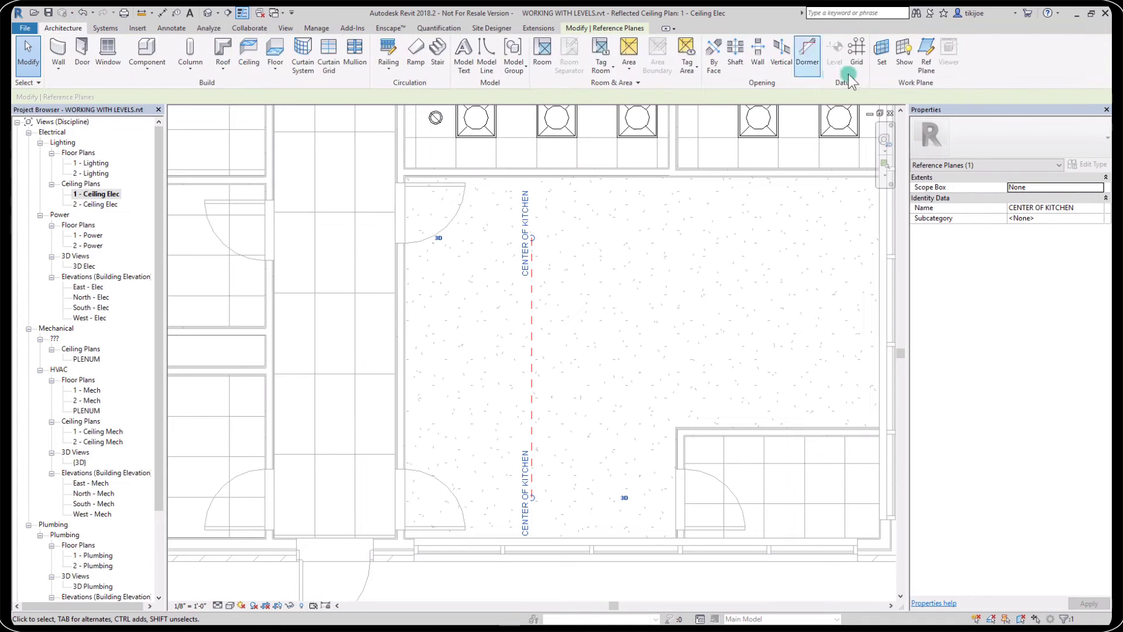
pyautogui.click(885, 61)
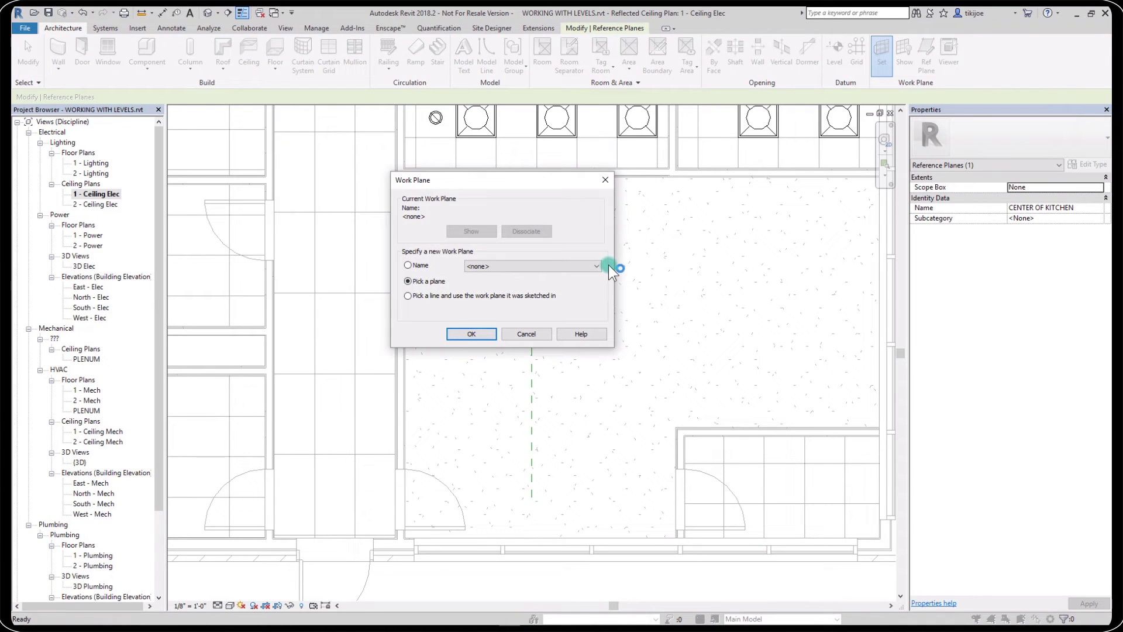
pyautogui.click(529, 337)
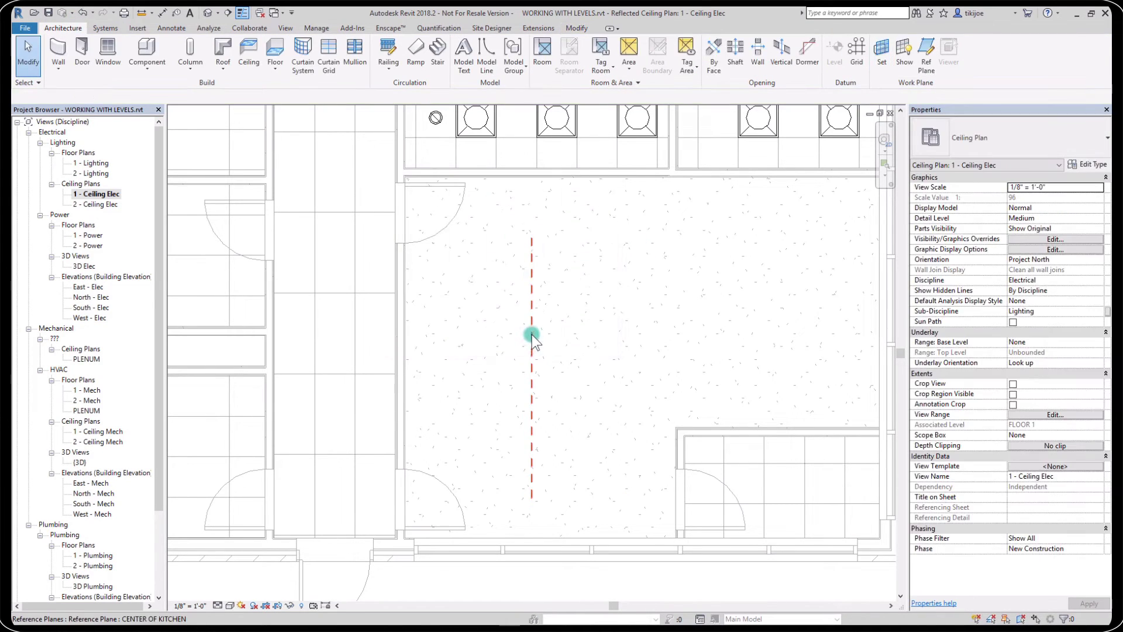
# Step: Create a similar Recessed Can downlight on the ceiling face, placing the first in the kitchen
pyautogui.click(435, 117)
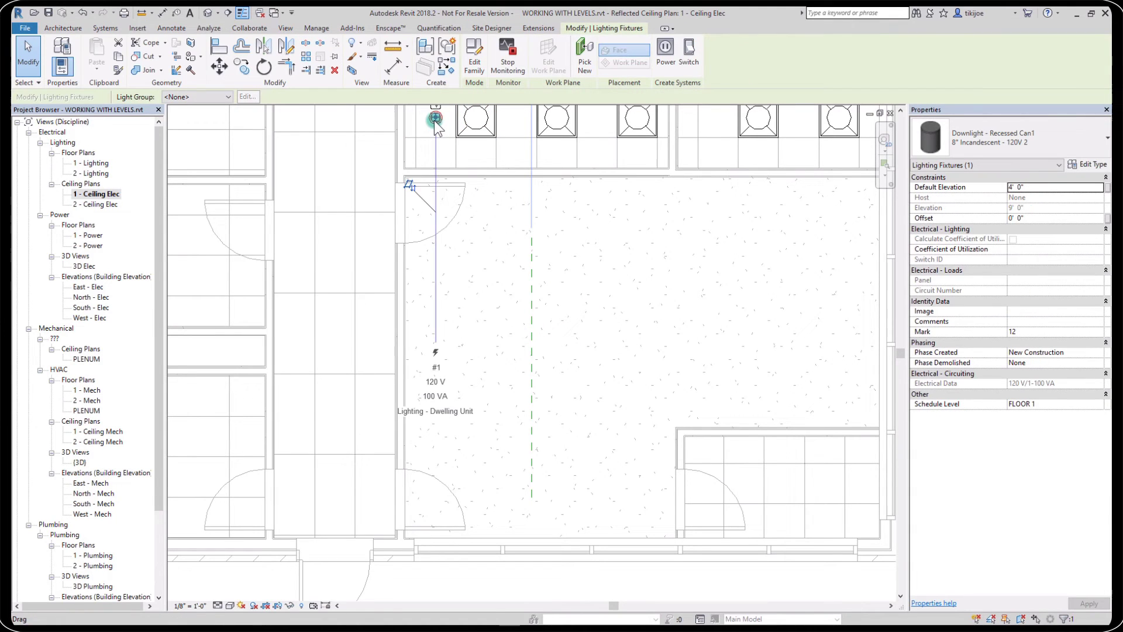
pyautogui.rightClick(436, 119)
pyautogui.click(472, 286)
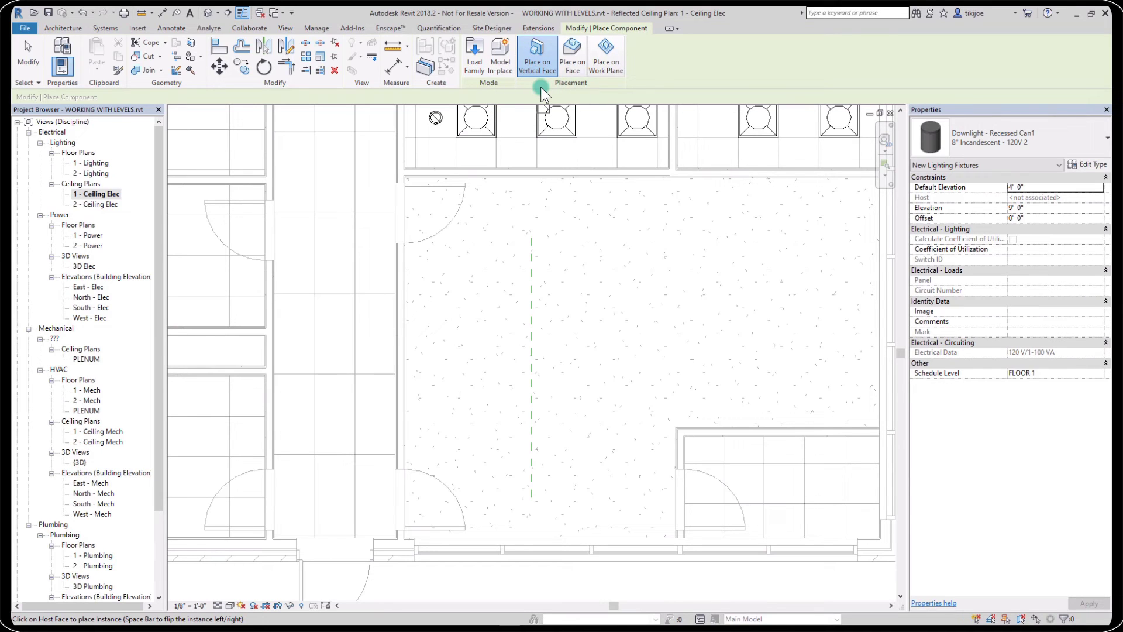
pyautogui.click(577, 69)
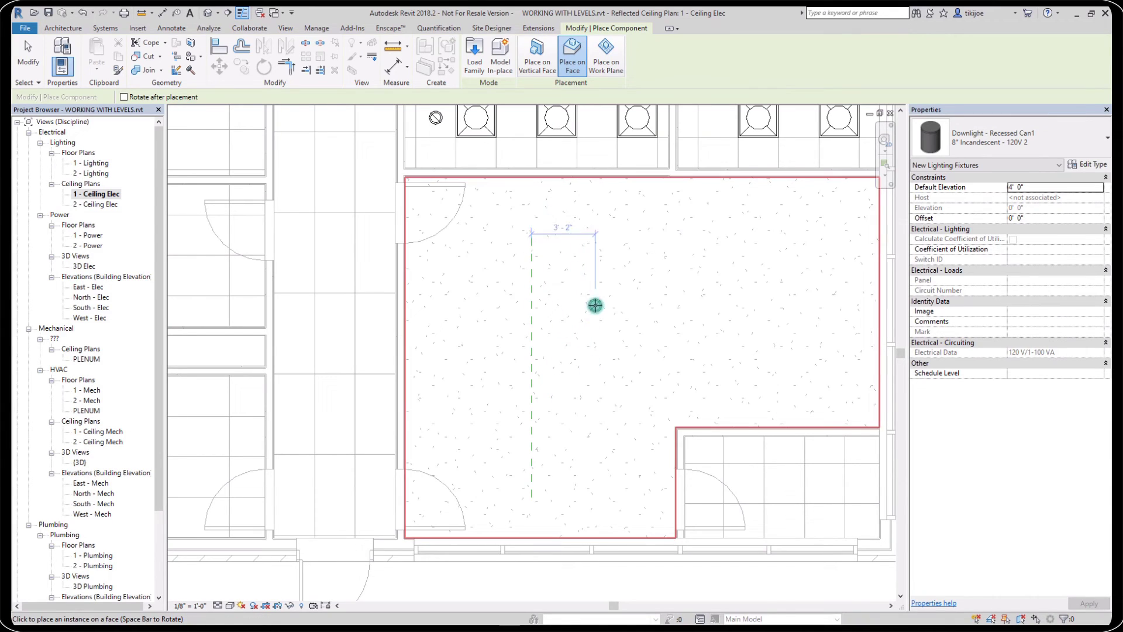
pyautogui.click(578, 289)
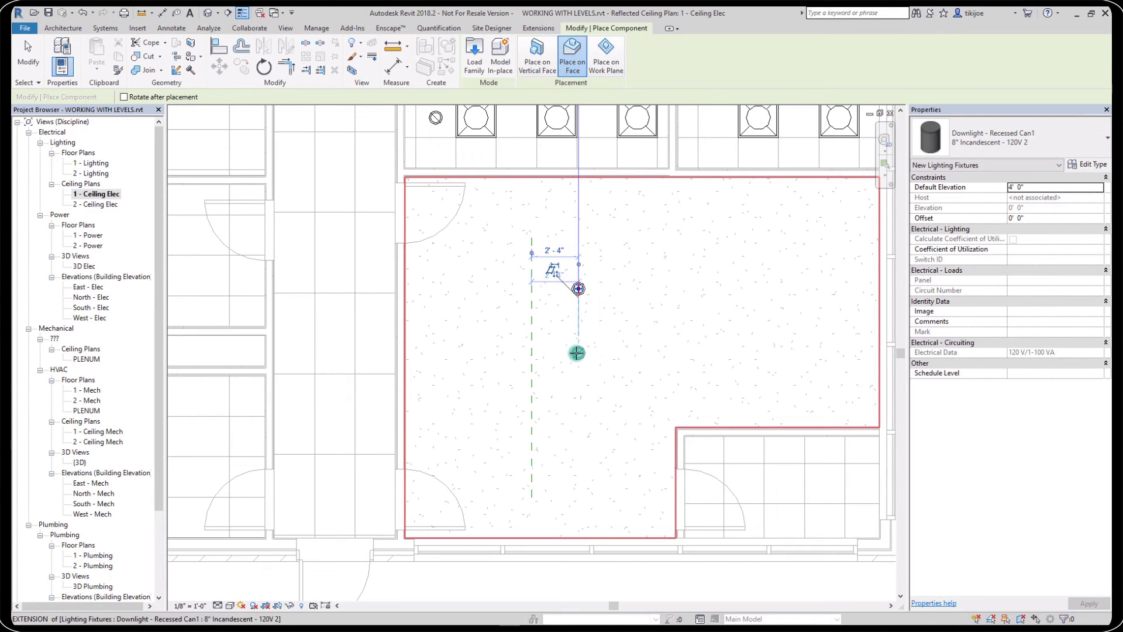
# Step: Place the second and third downlights below the first in a vertical row, then finish
pyautogui.click(578, 353)
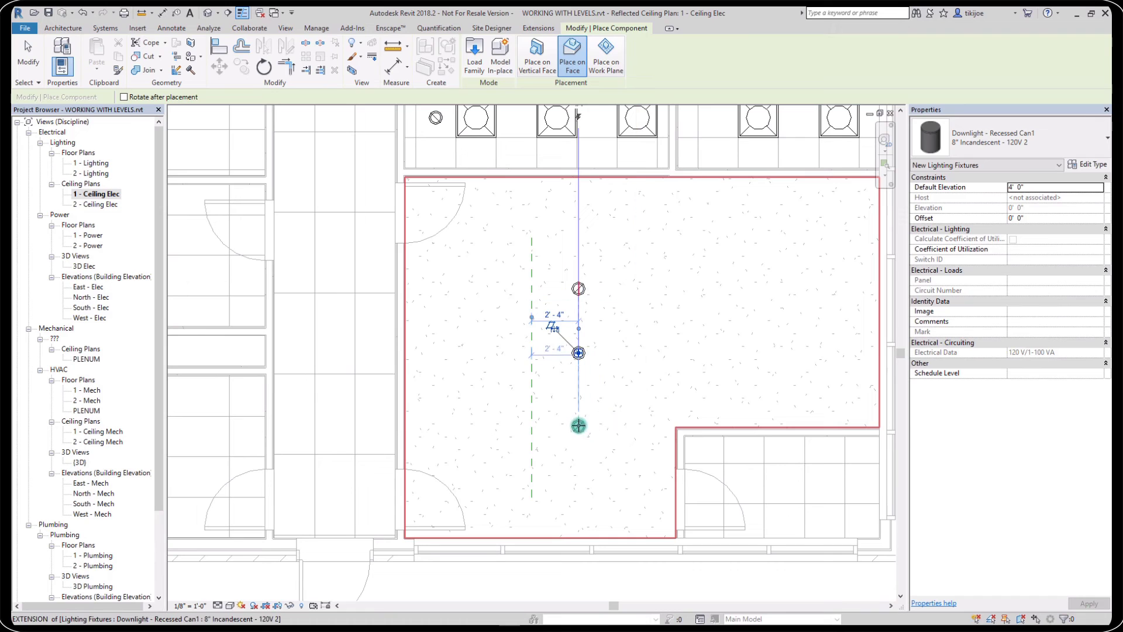
pyautogui.click(578, 425)
pyautogui.press('Escape')
pyautogui.press('Escape')
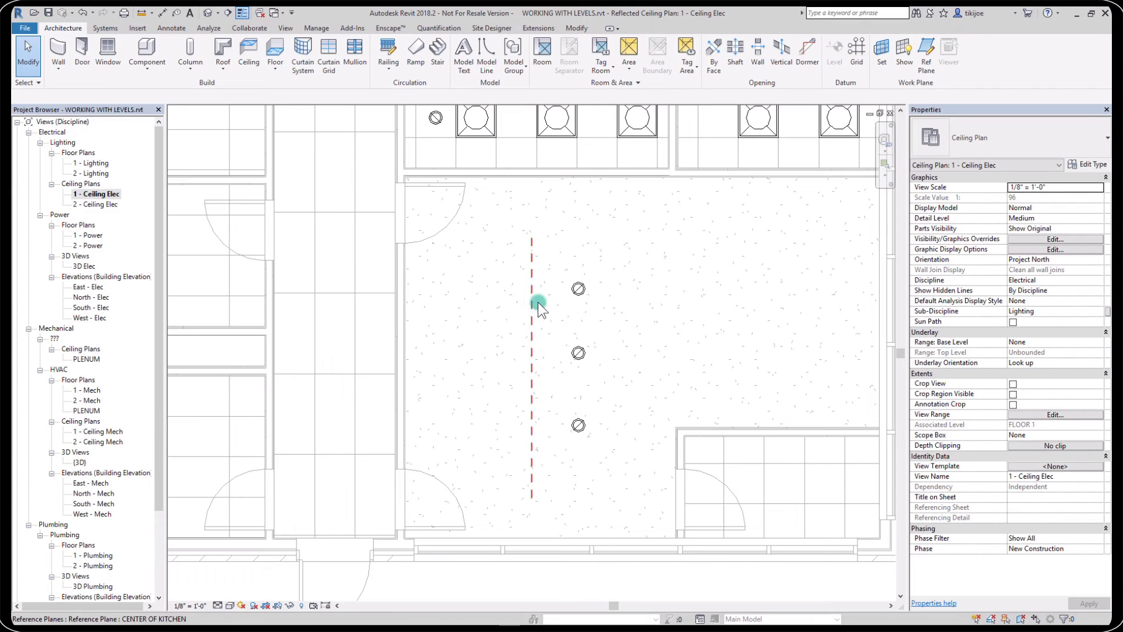
# Step: Align and lock the top downlight to CENTER OF KITCHEN, then drag the plane to test the lock
pyautogui.click(477, 126)
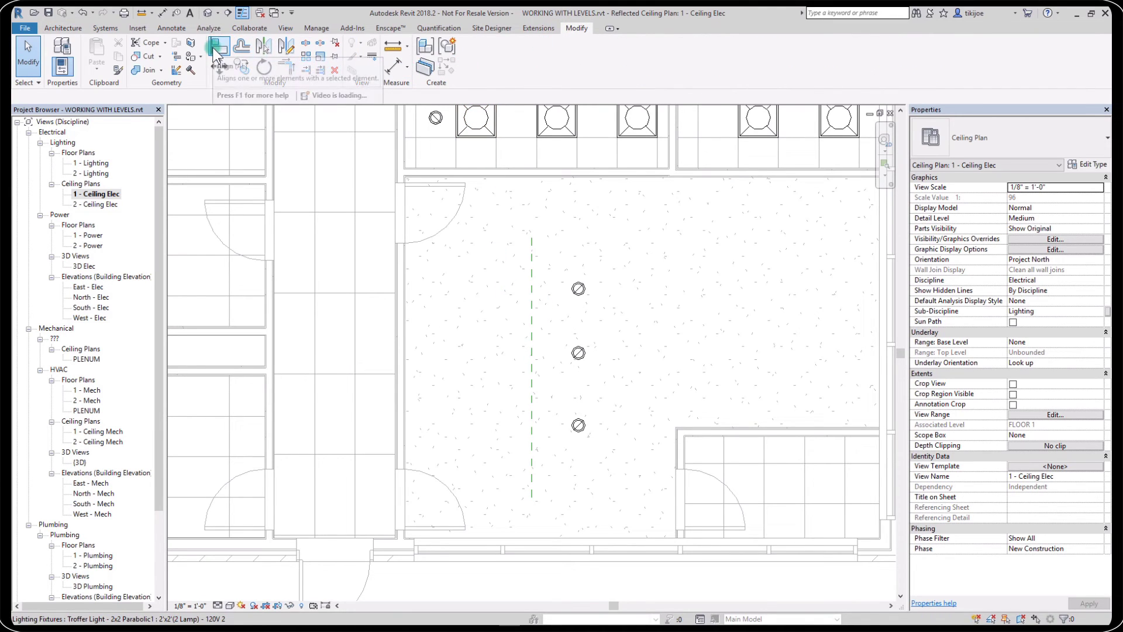
pyautogui.click(215, 53)
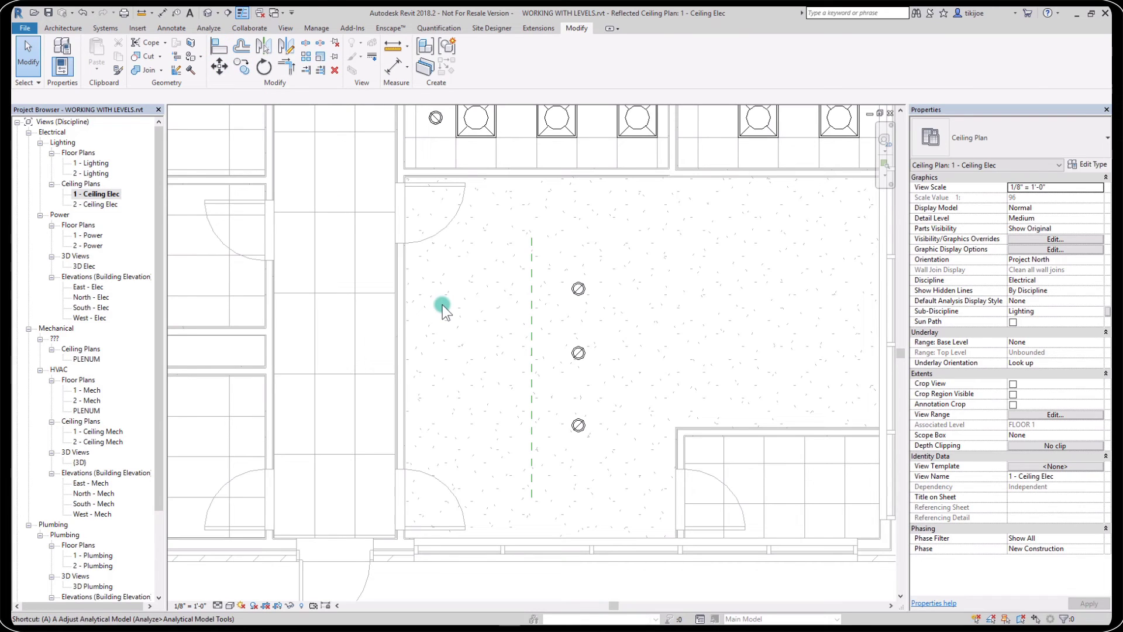
pyautogui.click(529, 314)
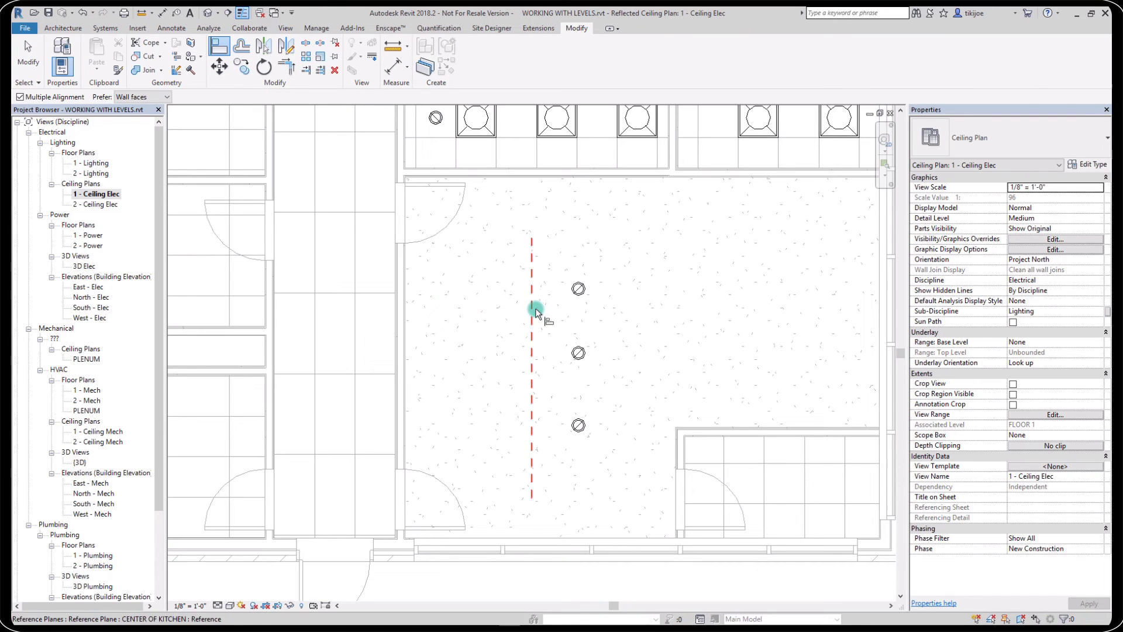
pyautogui.click(578, 290)
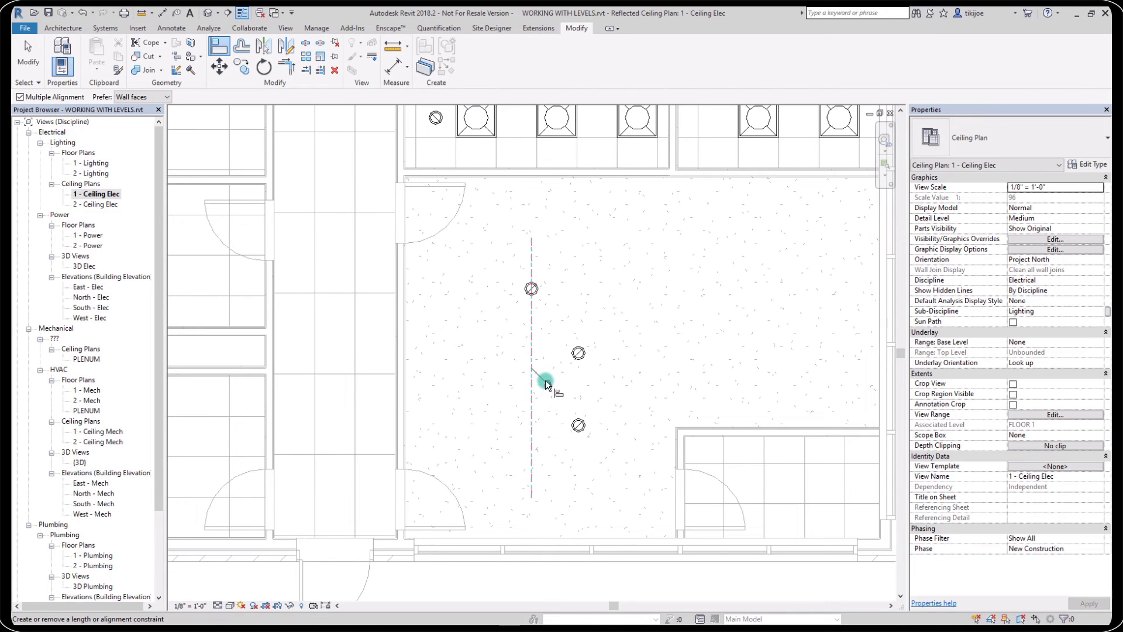
pyautogui.press('Escape')
pyautogui.press('Escape')
pyautogui.moveTo(532, 370); pyautogui.dragTo(508, 370)
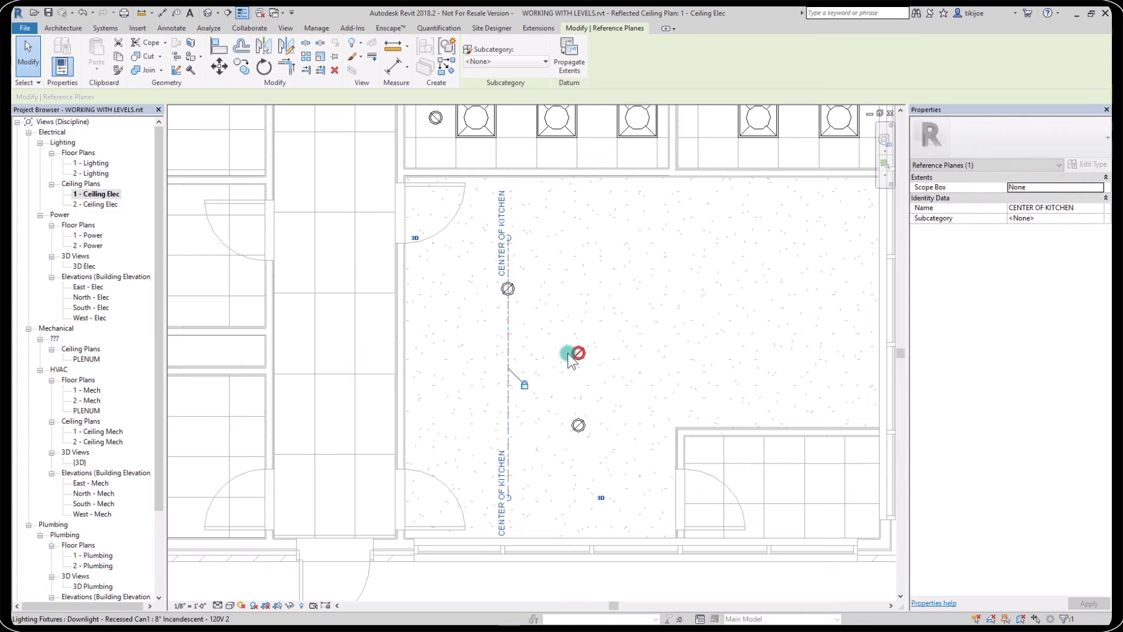
pyautogui.click(546, 329)
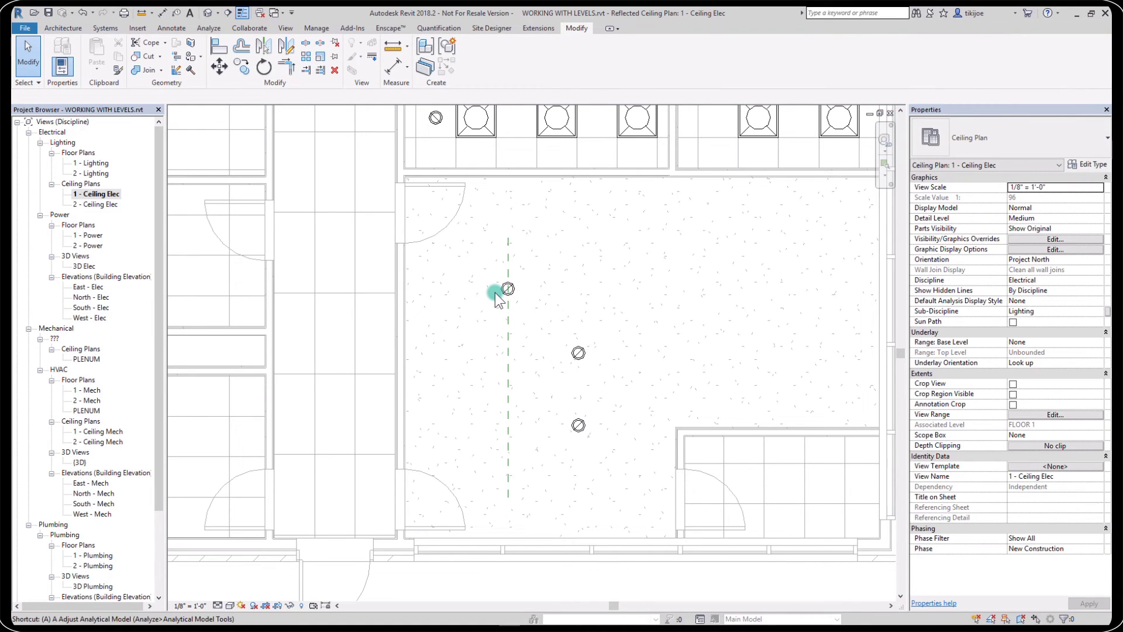
# Step: Align the middle and bottom downlights to CENTER OF KITCHEN and confirm they move with the plane
pyautogui.press('l')
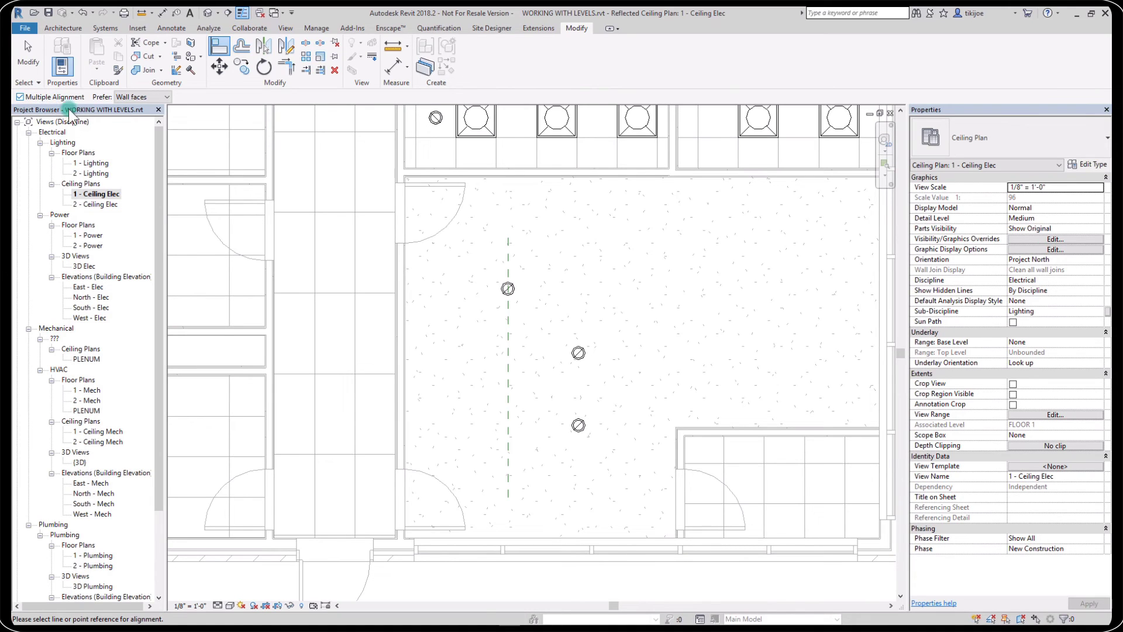
pyautogui.click(508, 328)
pyautogui.click(578, 362)
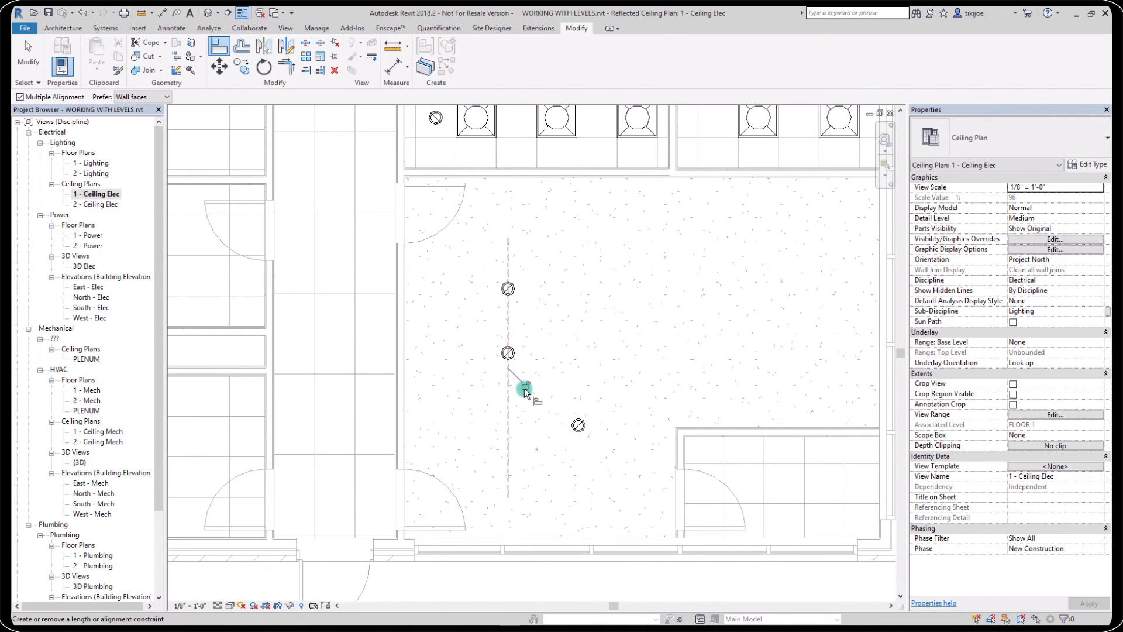
pyautogui.click(579, 424)
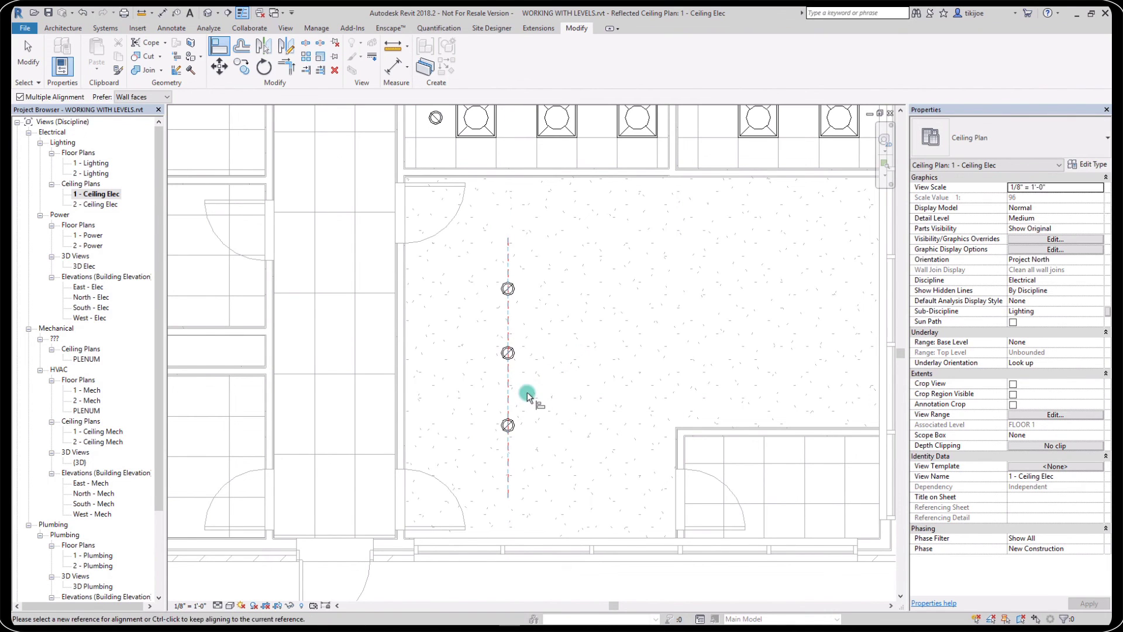
pyautogui.press('Escape')
pyautogui.press('Escape')
pyautogui.click(507, 392)
pyautogui.moveTo(507, 391); pyautogui.dragTo(568, 392)
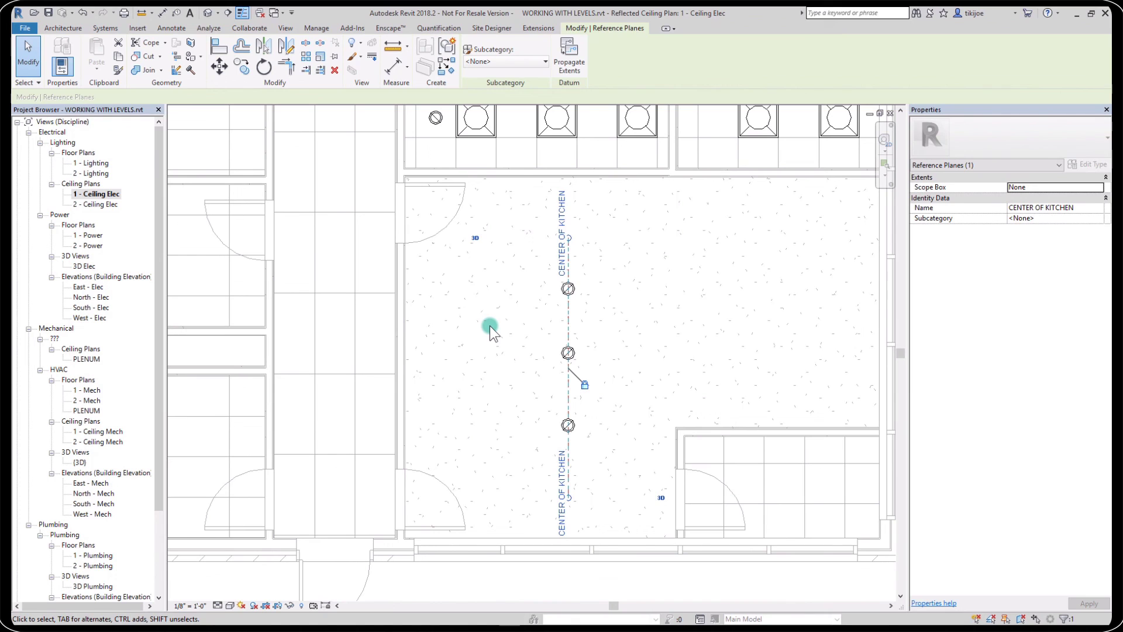
pyautogui.press('Escape')
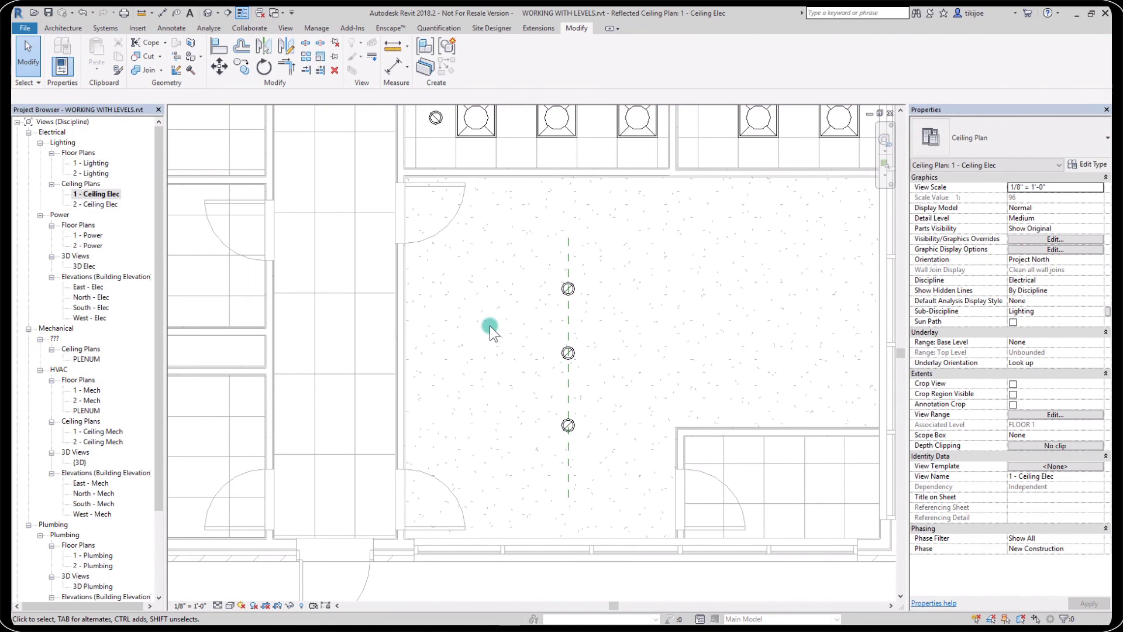